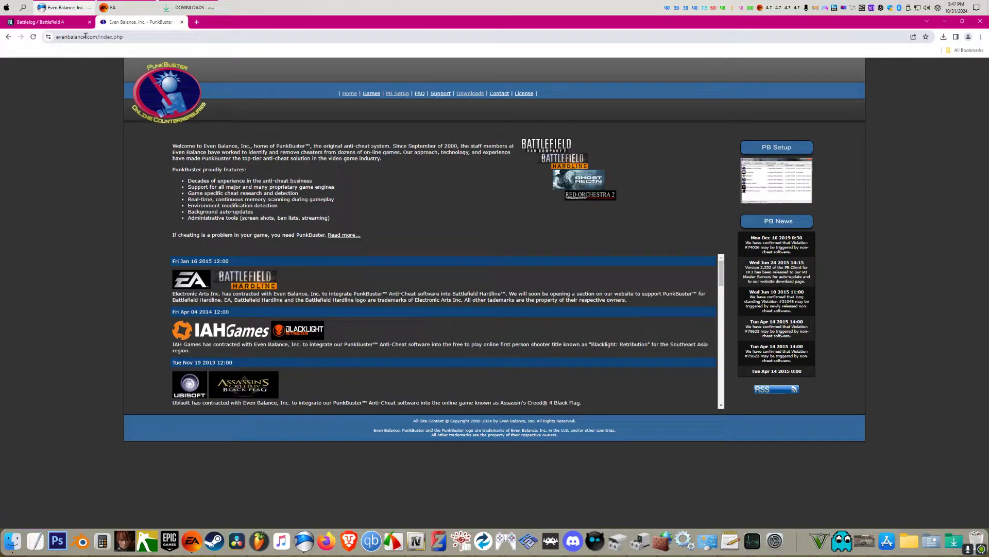
Go from the PunkBuster downloads page to the PBSetup utility download page
click(473, 95)
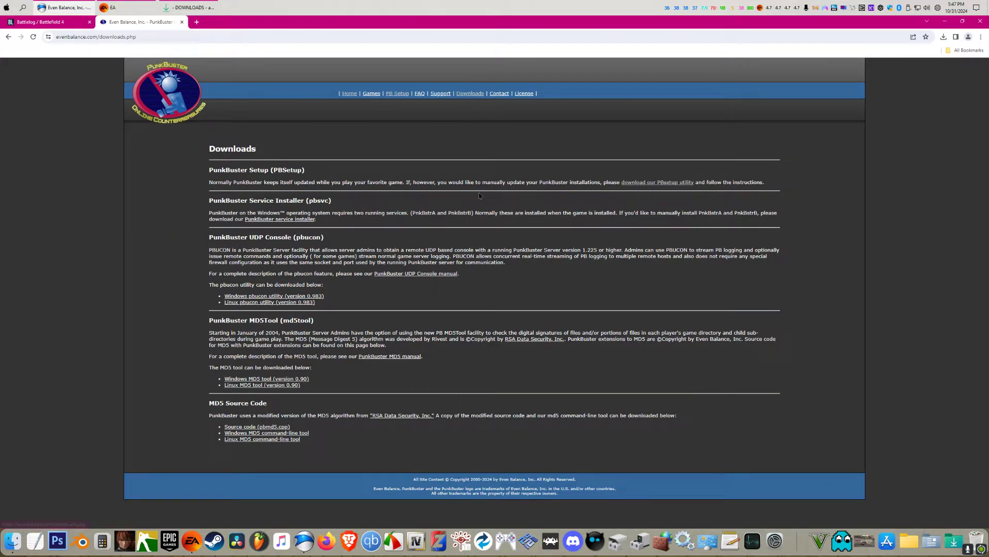
click(658, 184)
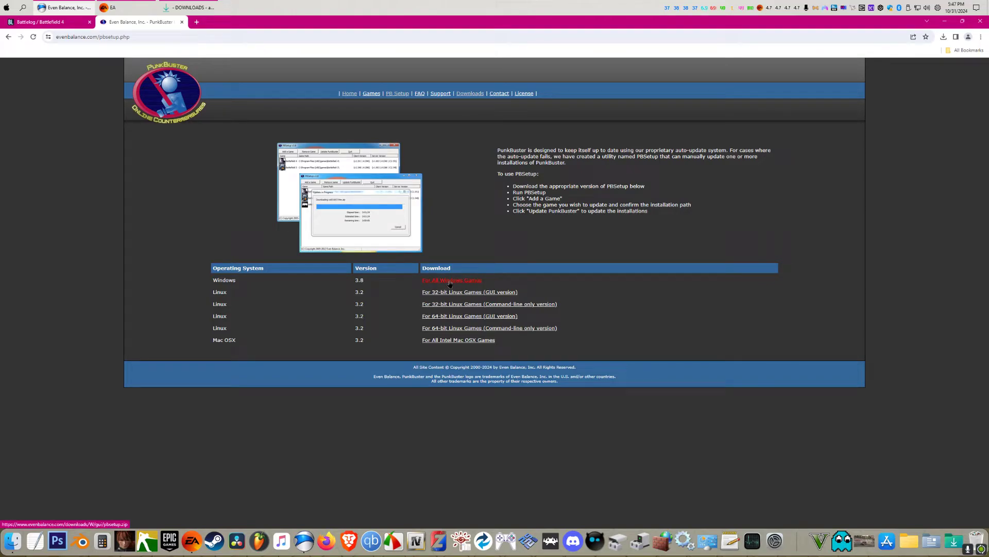
Open the downloaded pbsetup.zip archive in File Explorer's Downloads folder
click(13, 541)
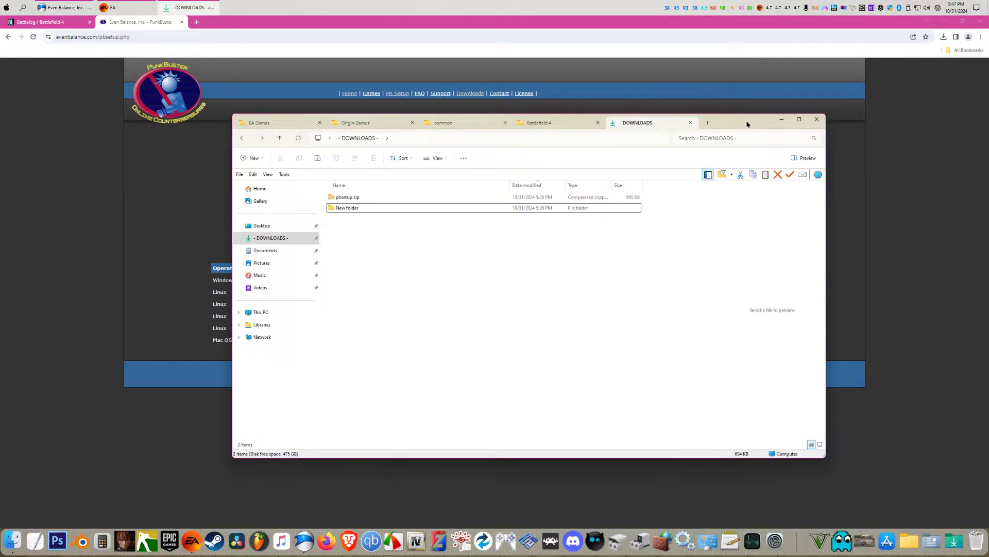
drag(748, 124, 713, 154)
click(316, 229)
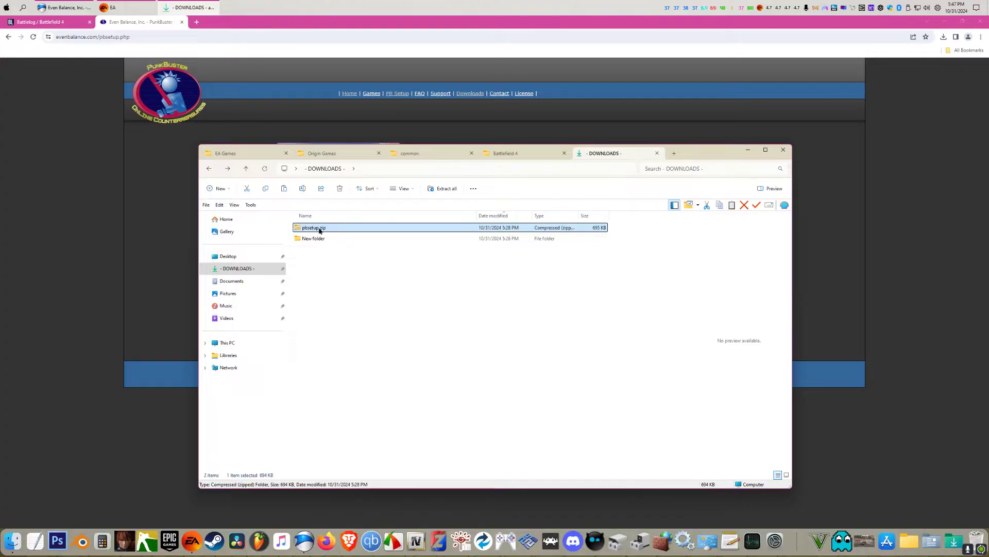
double_click(321, 230)
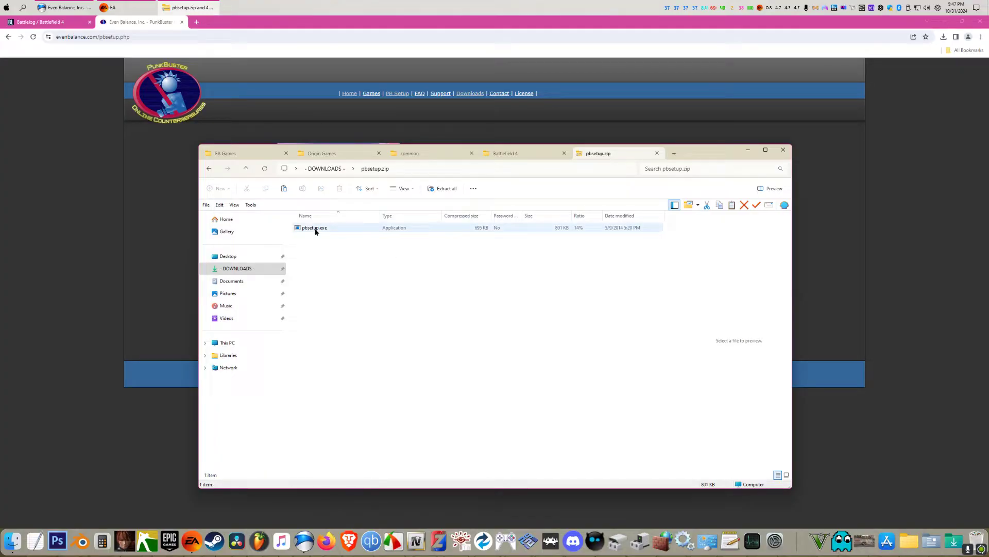
Launch pbsetup.exe, accept the PunkBuster licence, and dismiss the first-run update message
double_click(315, 228)
click(523, 353)
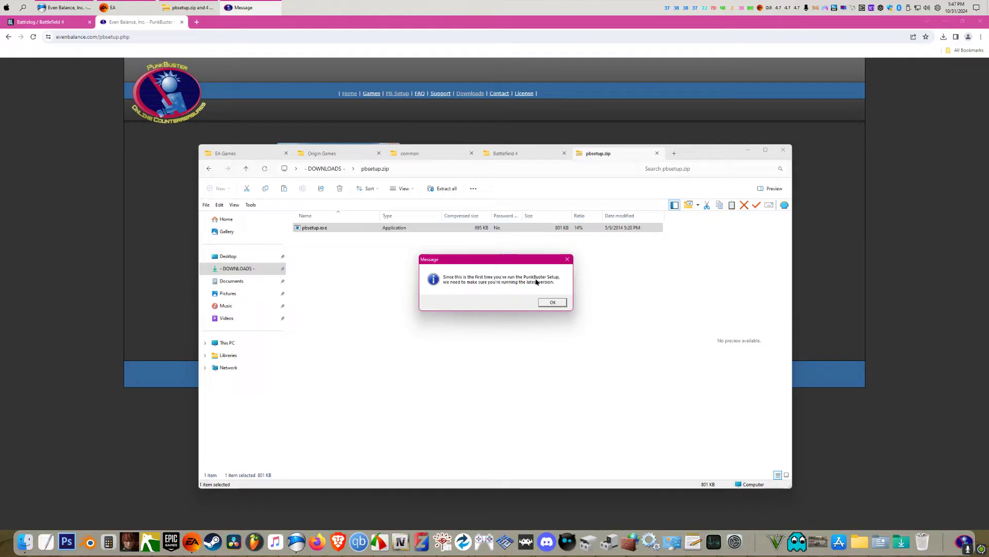
click(553, 303)
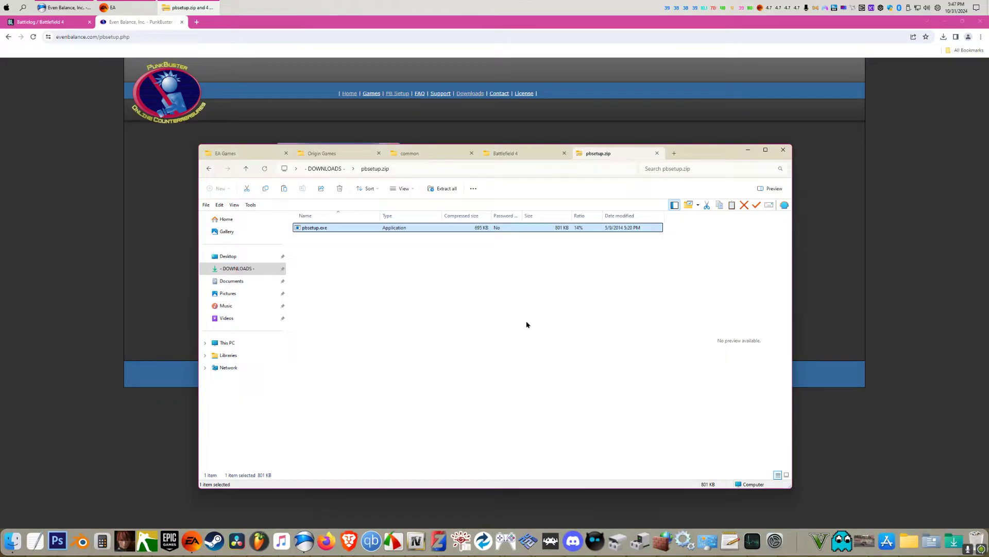
Pick Battlefield 4 (G:\Origin Games\Battlefield 4\) in Add a Game, then view the empty EA Games folder
key(Return)
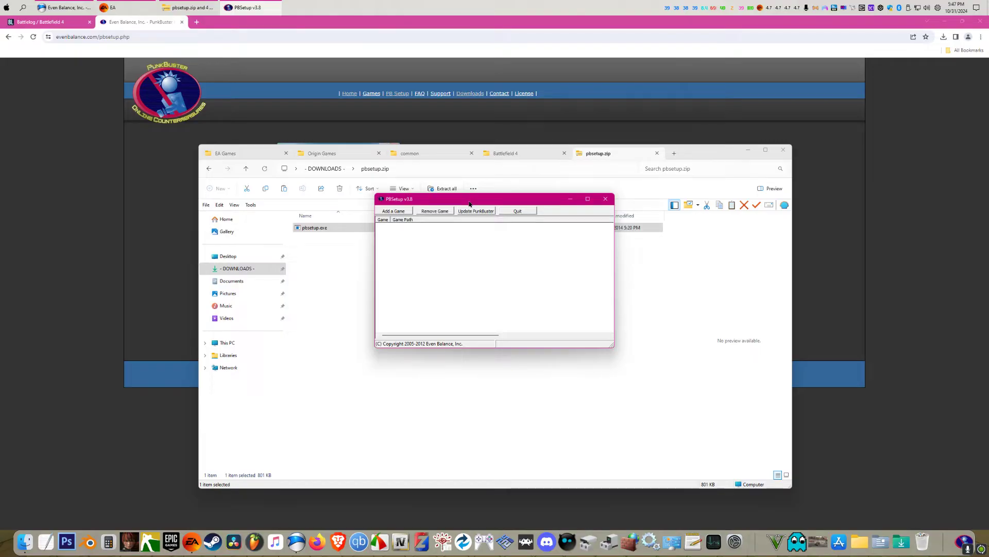
drag(471, 200, 477, 201)
click(399, 212)
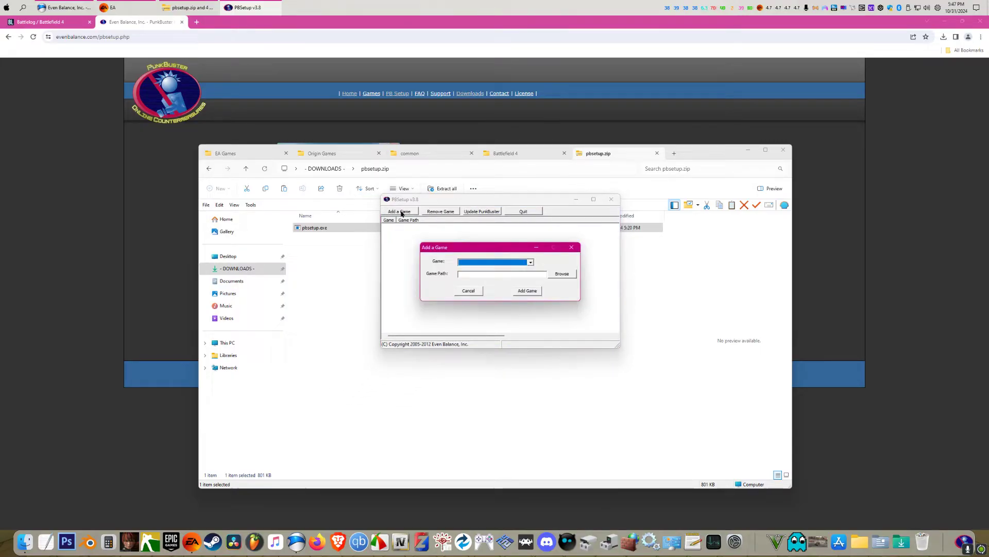
click(531, 263)
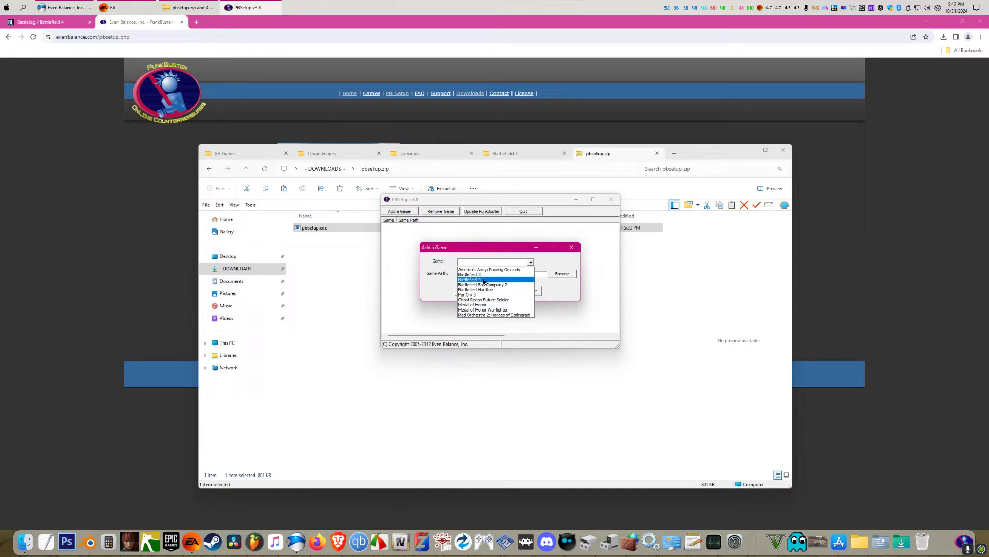
click(485, 279)
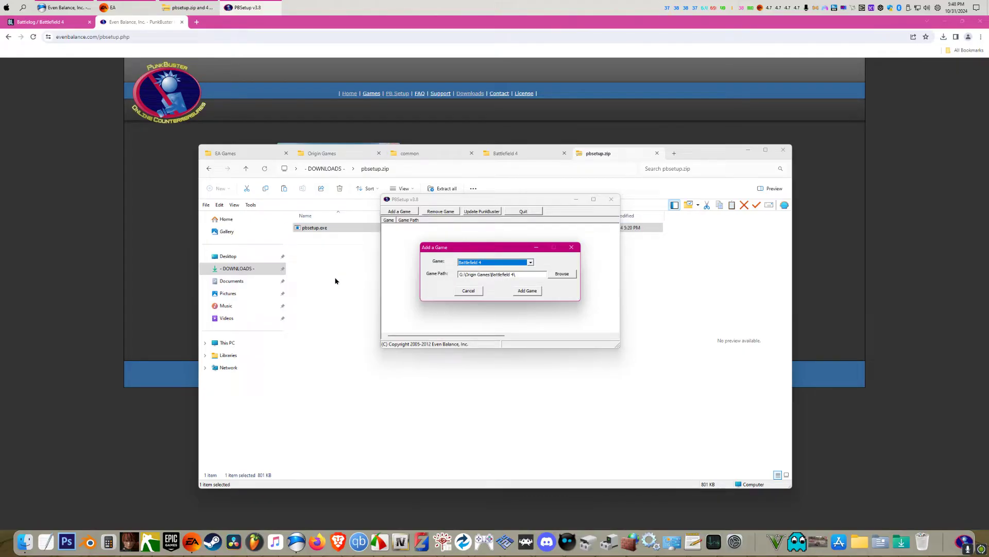
click(311, 260)
click(227, 158)
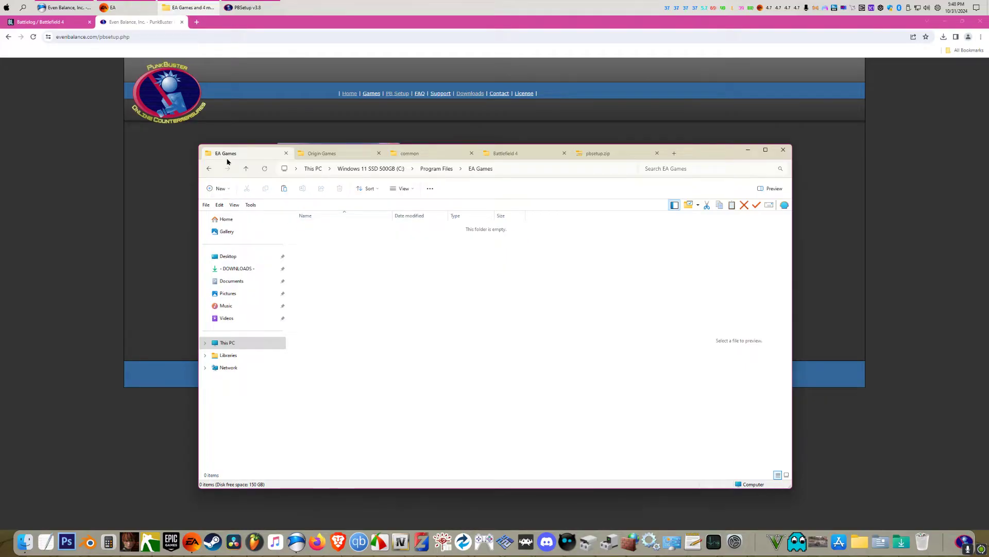
Browse the Origin Games and Steam common folders, then return to the pbsetup.zip contents
mouse_move(700, 153)
mouse_down()
mouse_move(611, 141)
mouse_move(705, 141)
mouse_up()
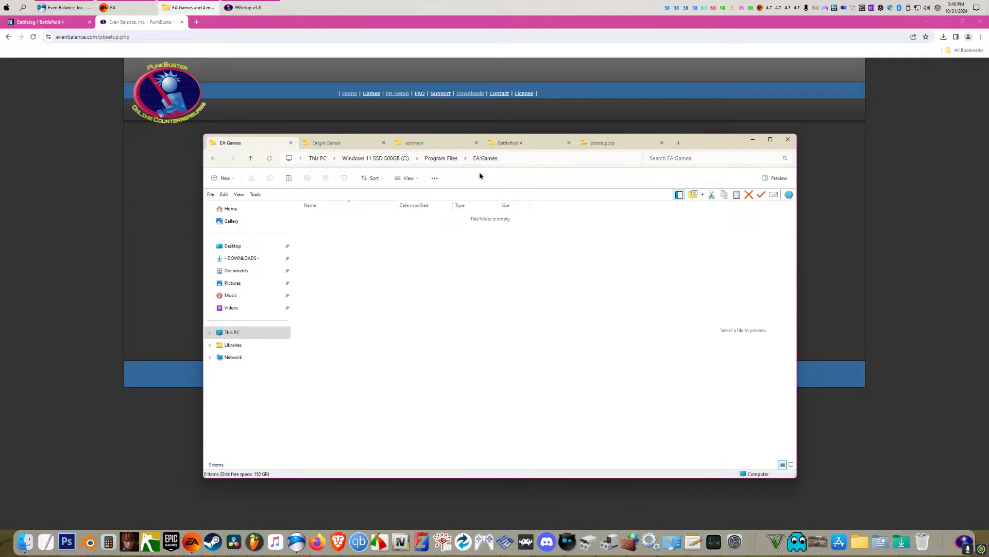
click(339, 144)
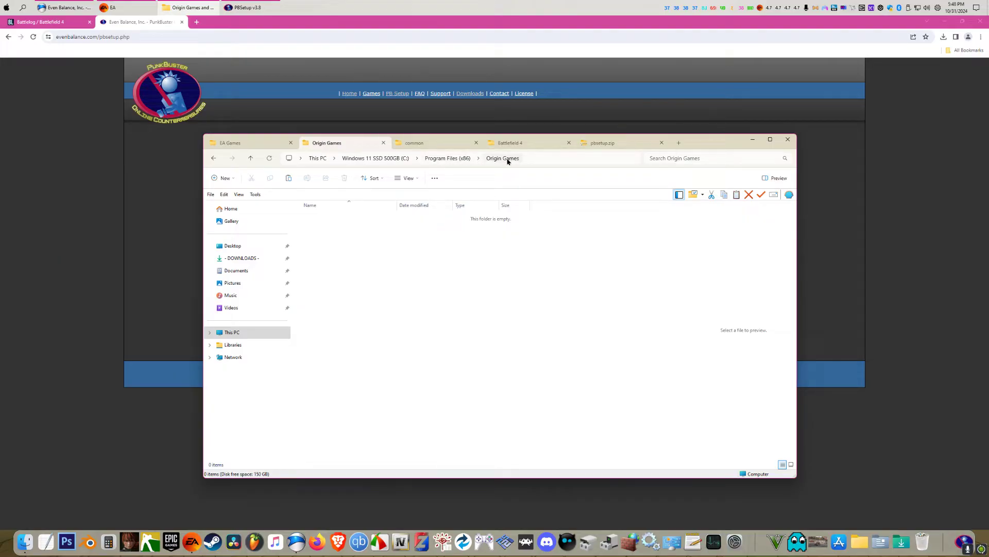
click(402, 144)
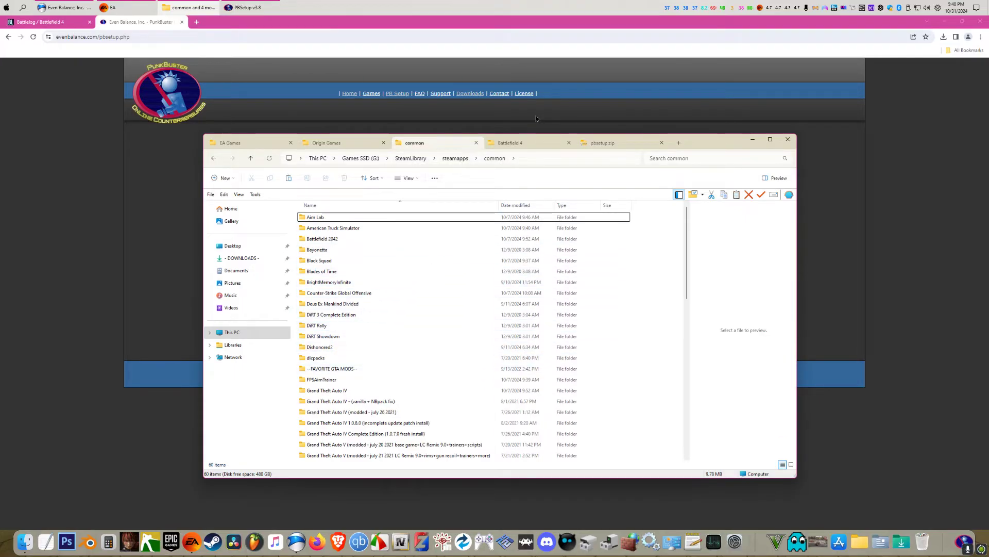
click(610, 144)
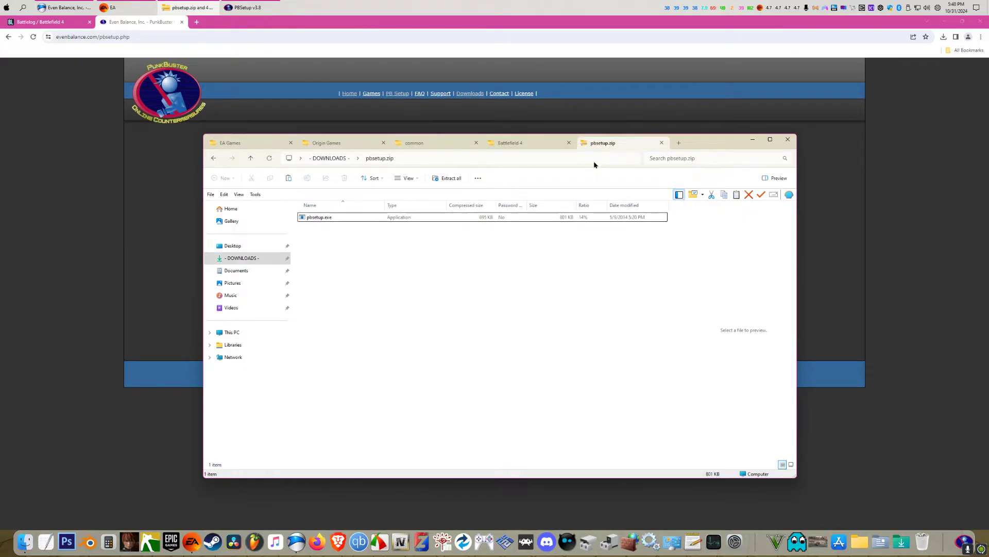
Cancel adding Battlefield 4, acknowledge No New Updates, and quit PunkBuster Setup
click(963, 541)
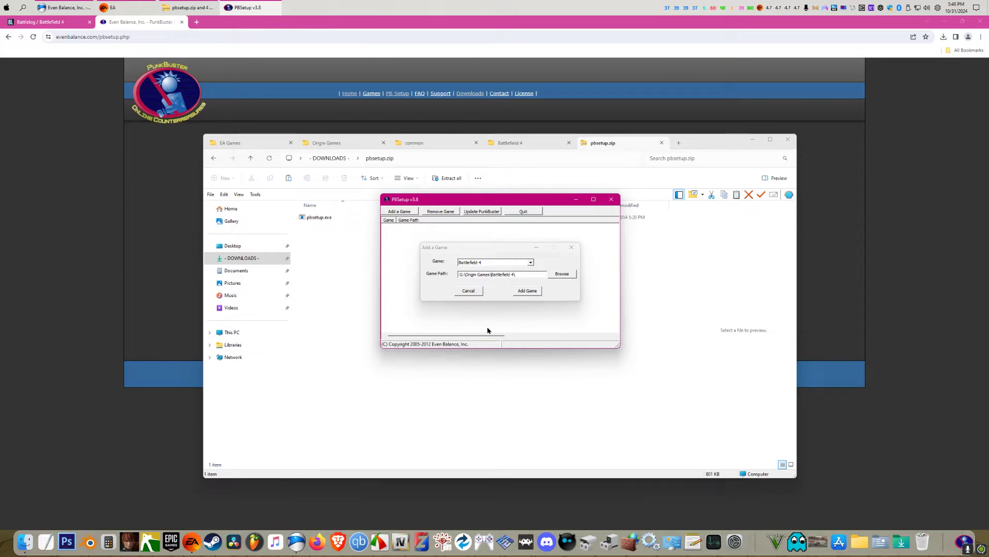
click(467, 293)
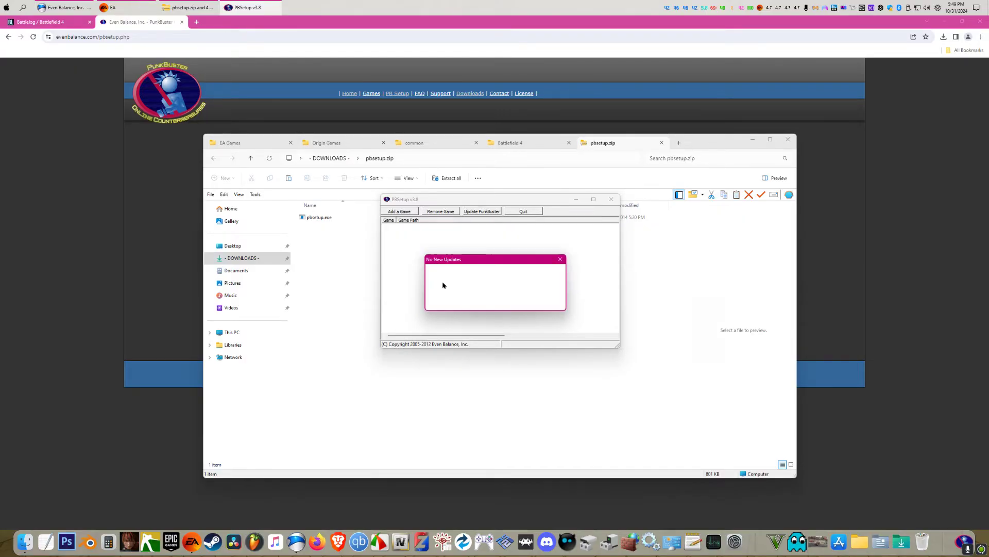
click(547, 303)
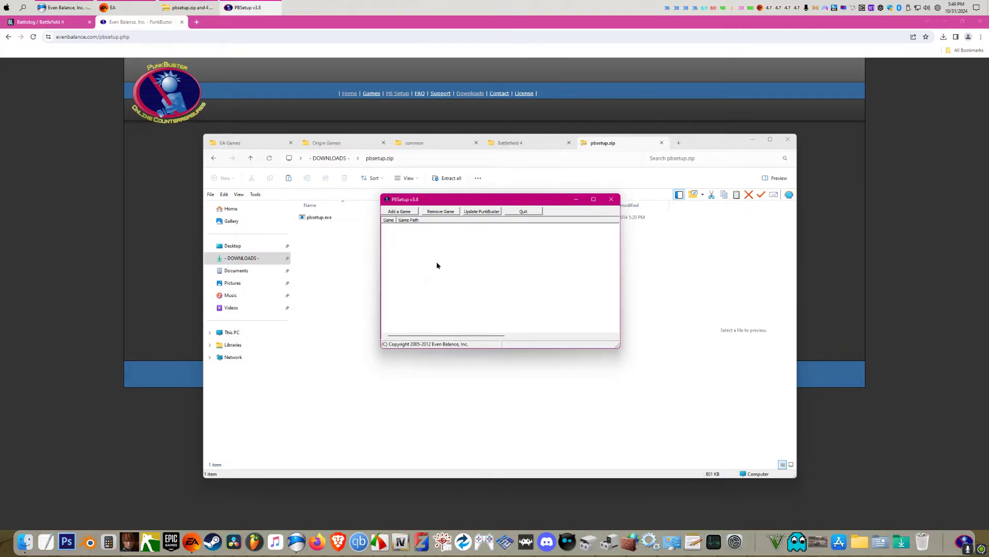
click(524, 213)
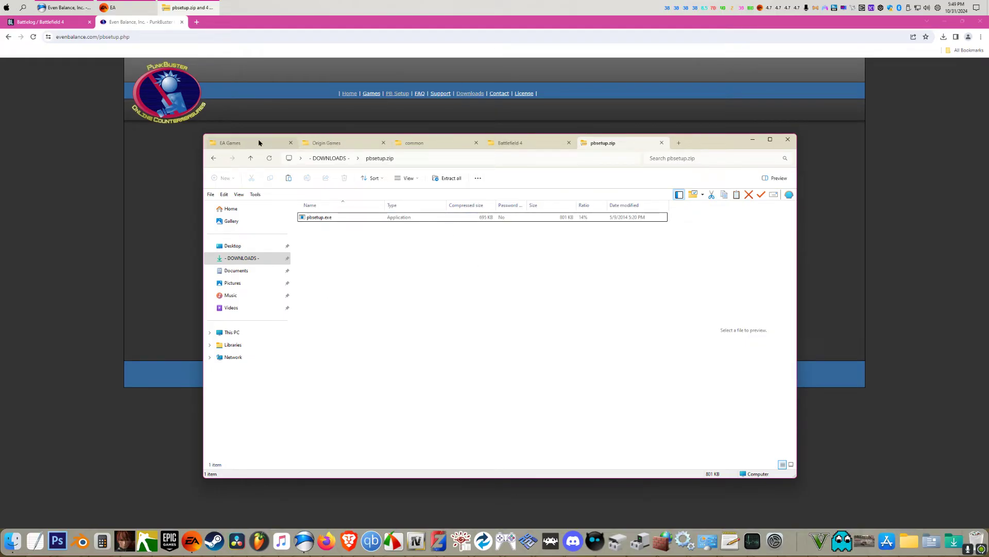
click(241, 144)
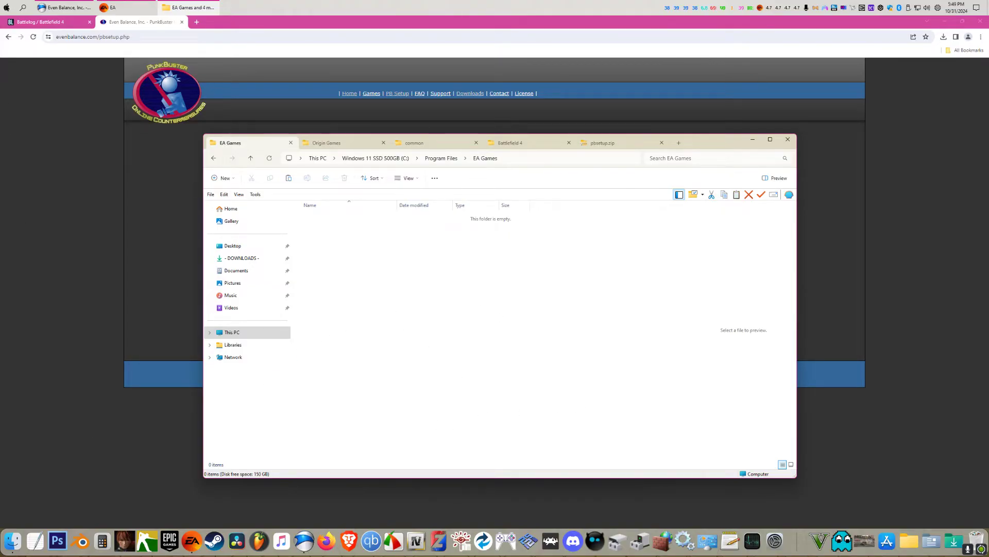
click(6, 7)
Run services.msc from the Windows Run dialog to open the Services console
click(56, 217)
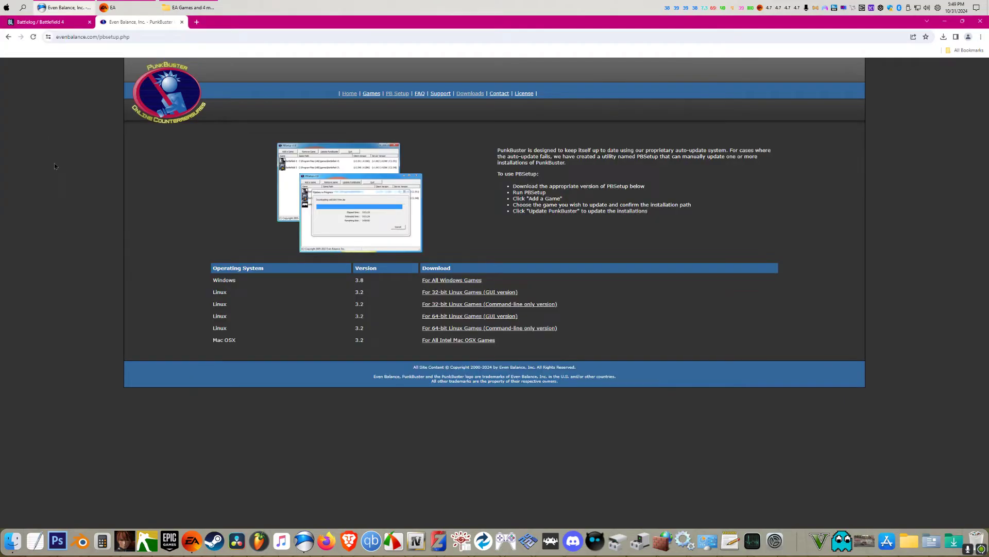
right_click(7, 7)
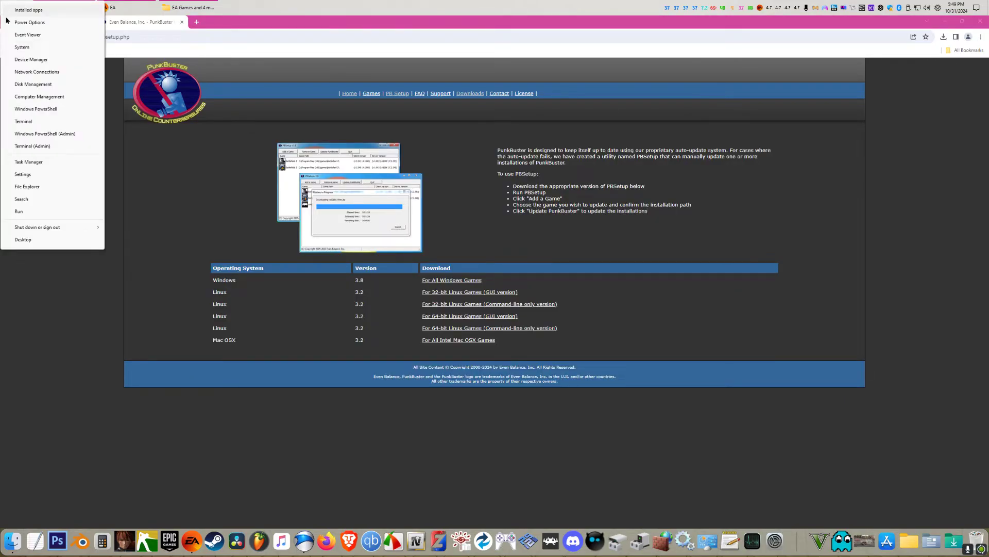
click(23, 211)
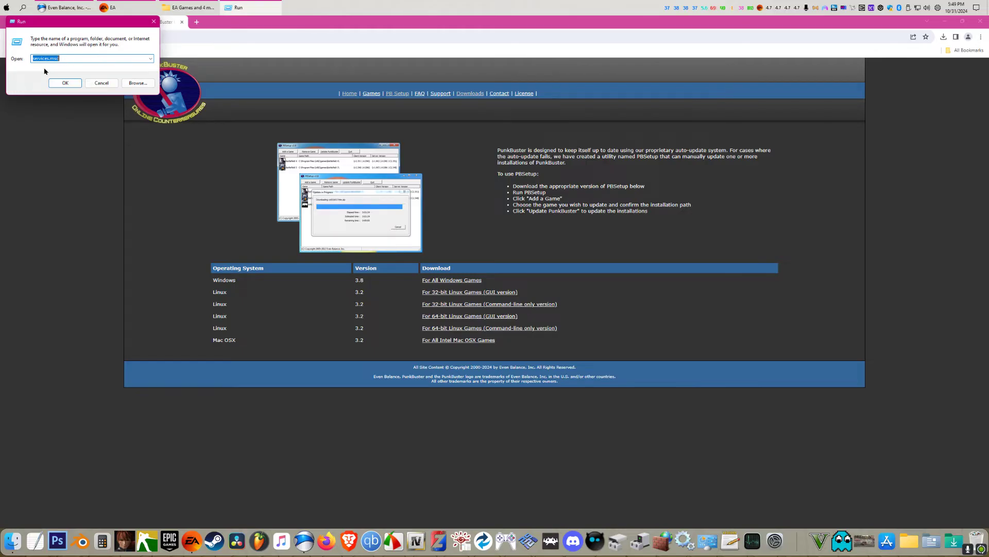
right_click(7, 7)
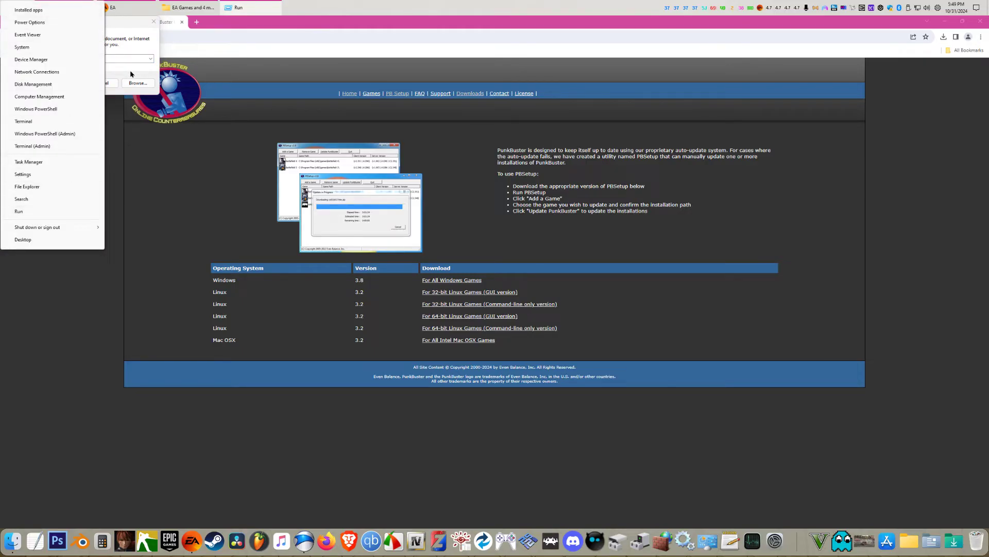
key(Escape)
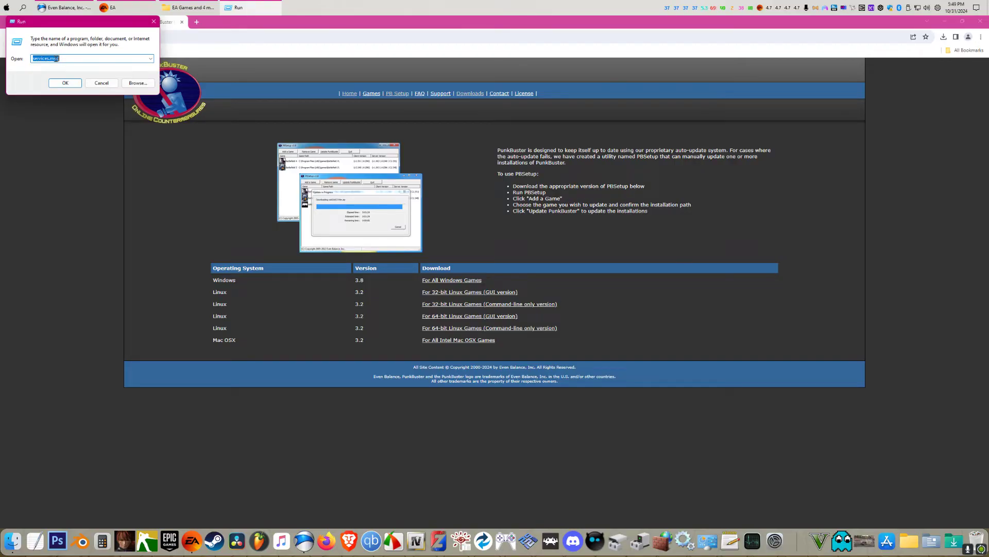
click(65, 82)
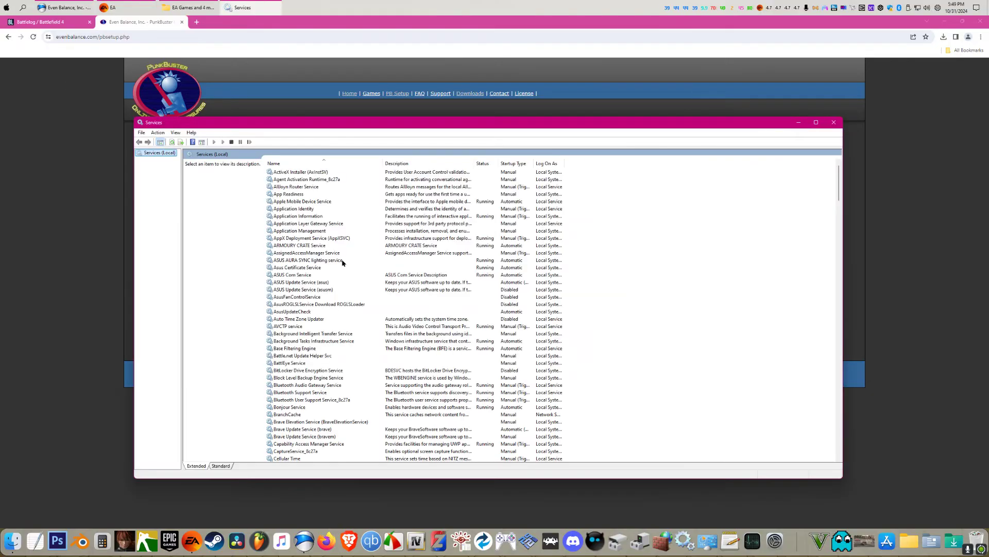
Locate PnkBstrA (running) and PnkBstrB (stopped) in the Services list, both Automatic
scroll(333, 254, down, 20)
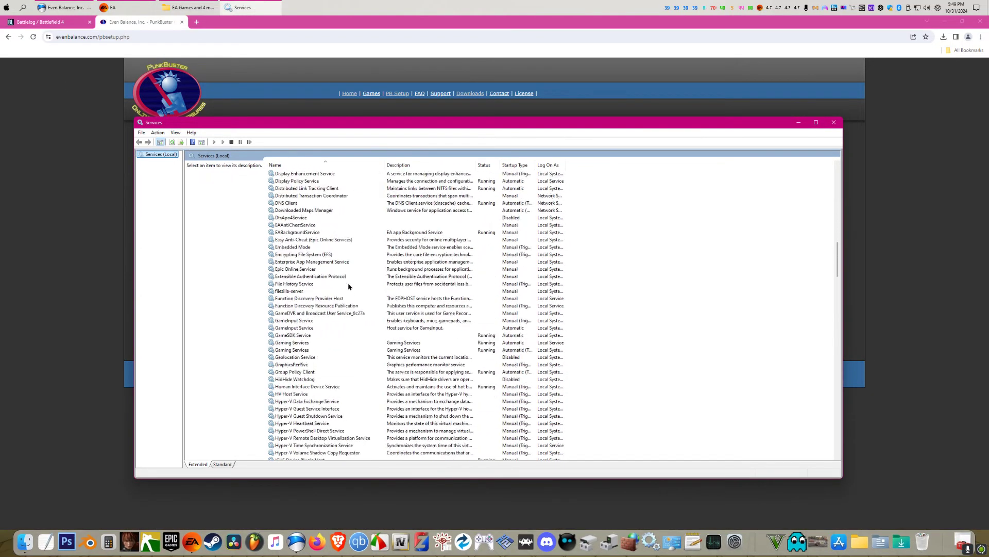
scroll(354, 296, down, 18)
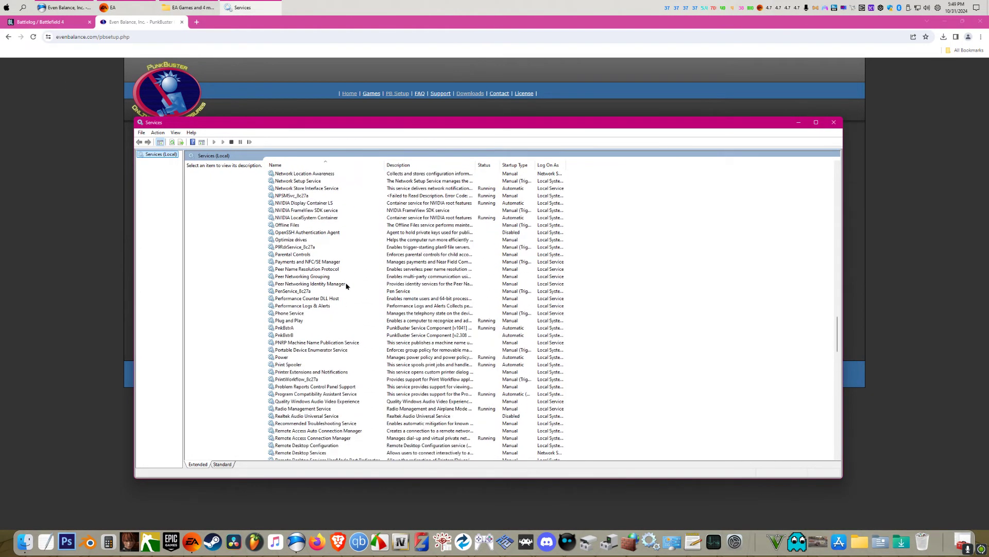
scroll(271, 336, down, 3)
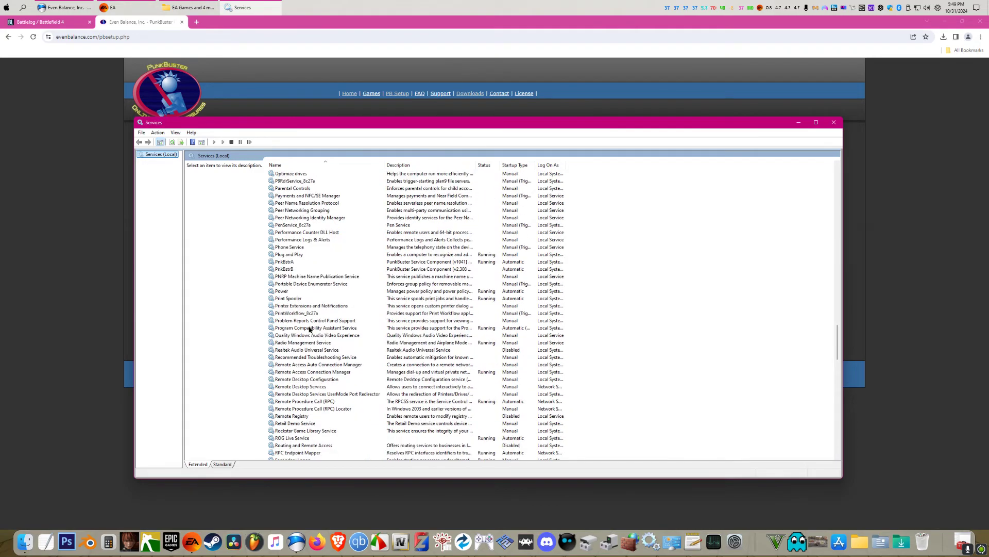
click(288, 262)
click(292, 263)
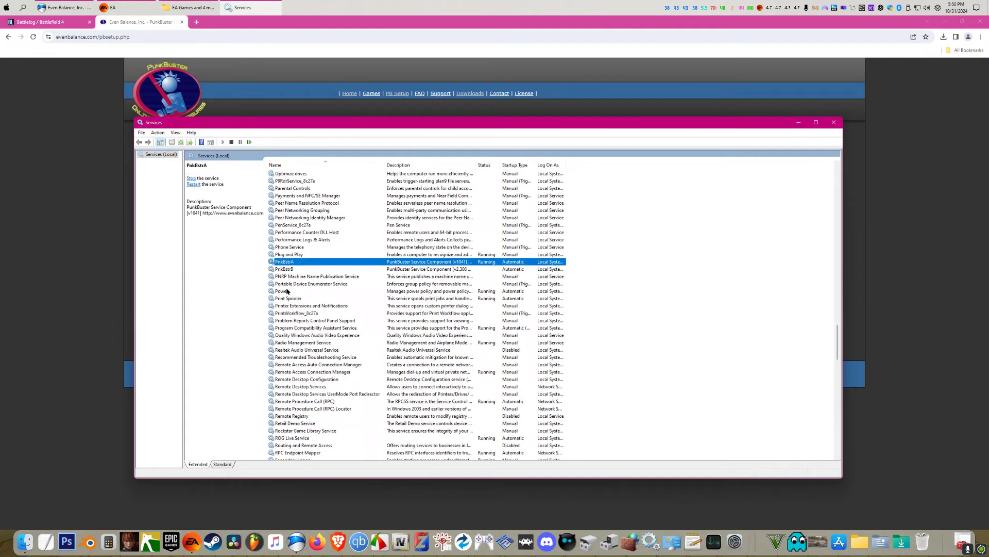
click(288, 269)
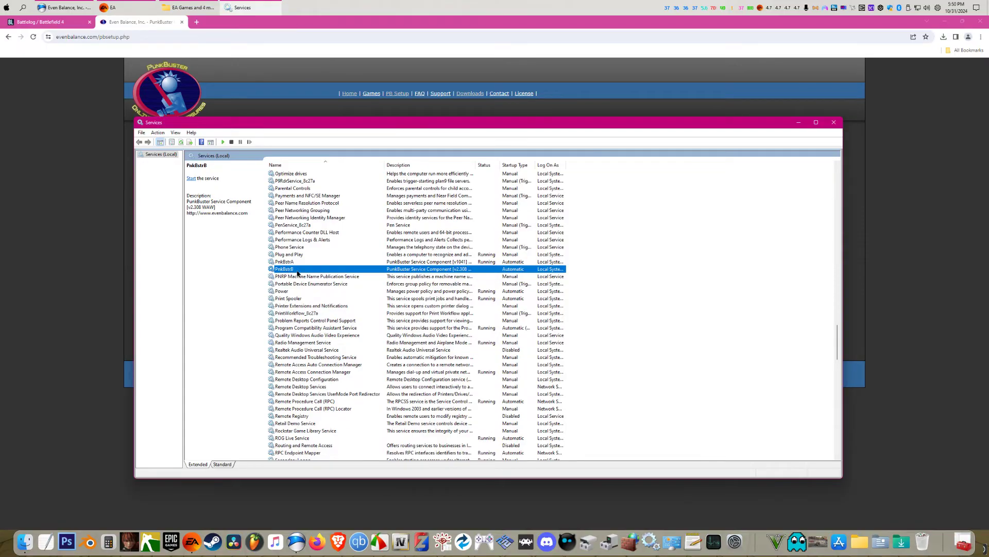
drag(479, 123, 373, 103)
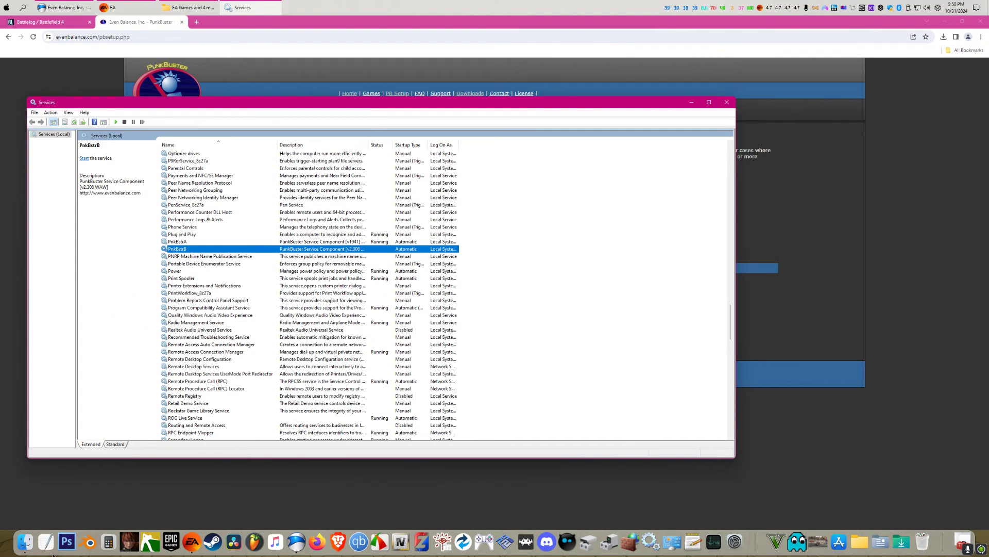
Run pbsvc.exe from the Battlefield 4 folder and complete the PunkBuster service tests
click(27, 541)
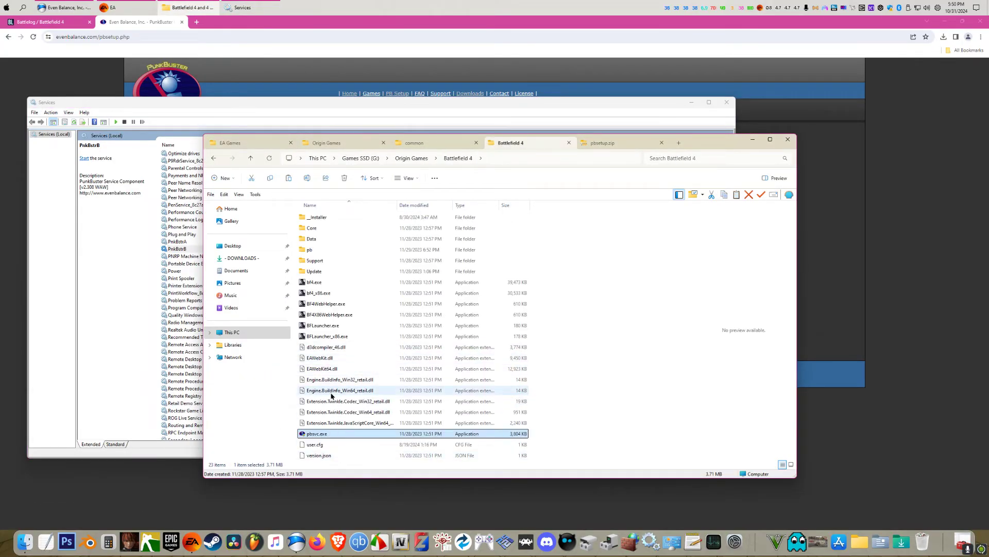
double_click(320, 435)
click(512, 290)
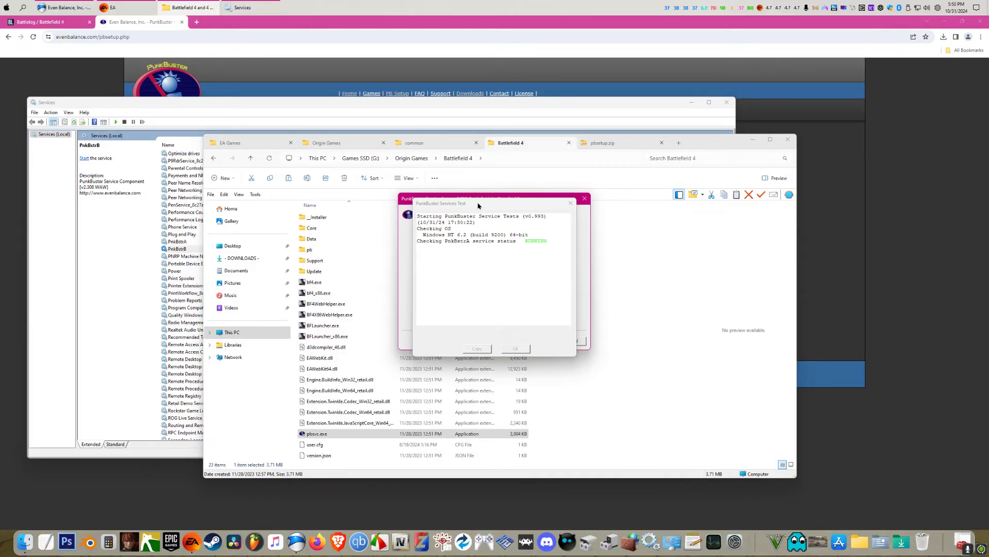
drag(479, 206, 478, 178)
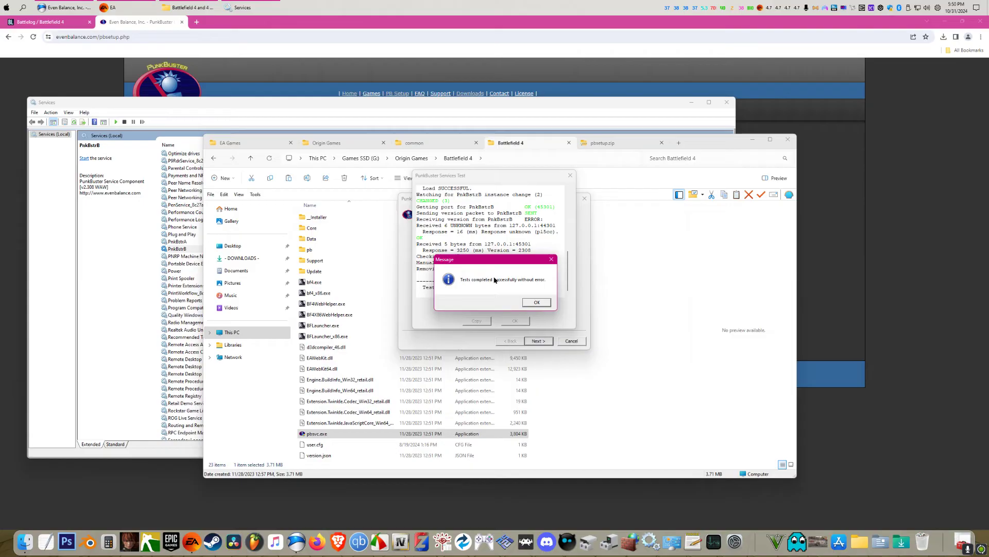
click(537, 303)
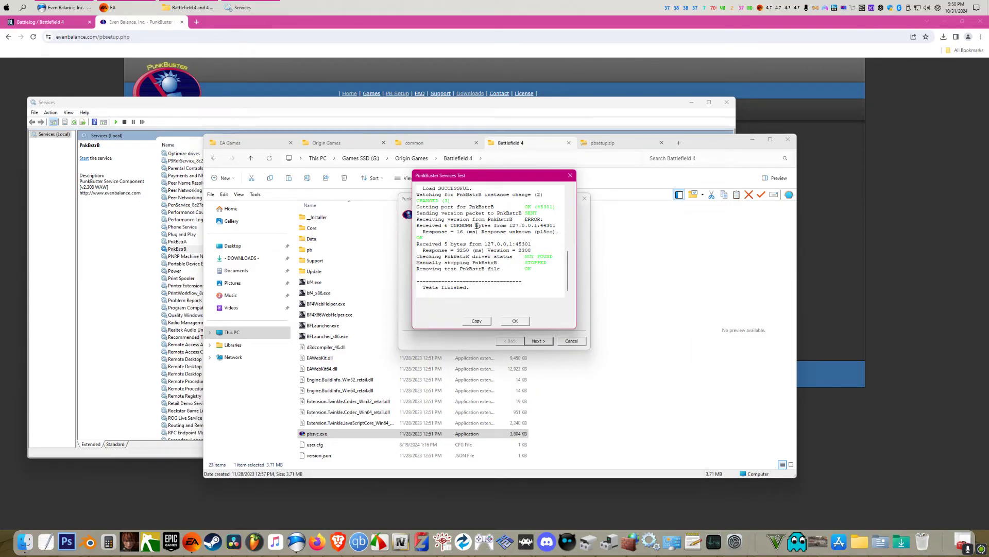
click(208, 106)
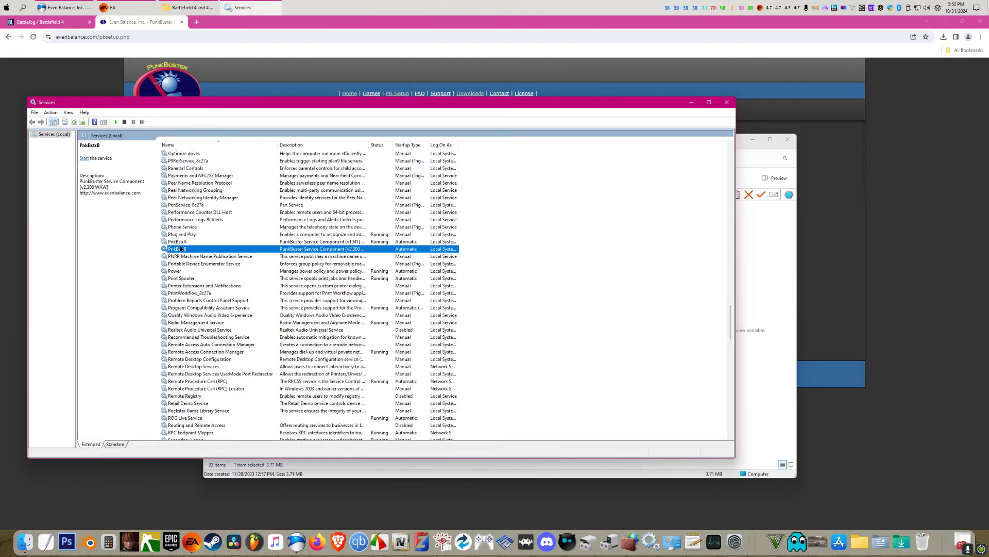
Refresh the services and open PnkBstrB's properties, keeping startup type Automatic
click(74, 122)
right_click(186, 252)
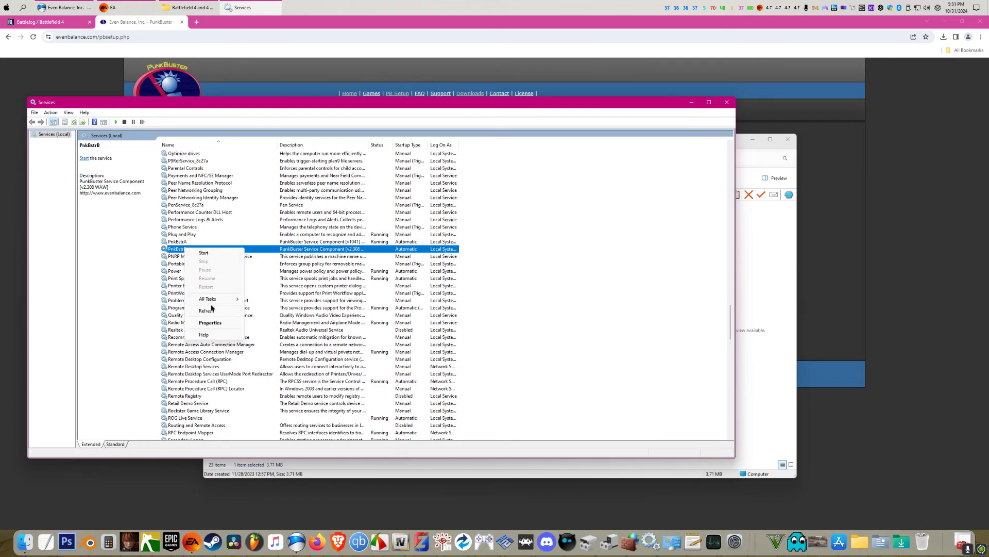
click(210, 322)
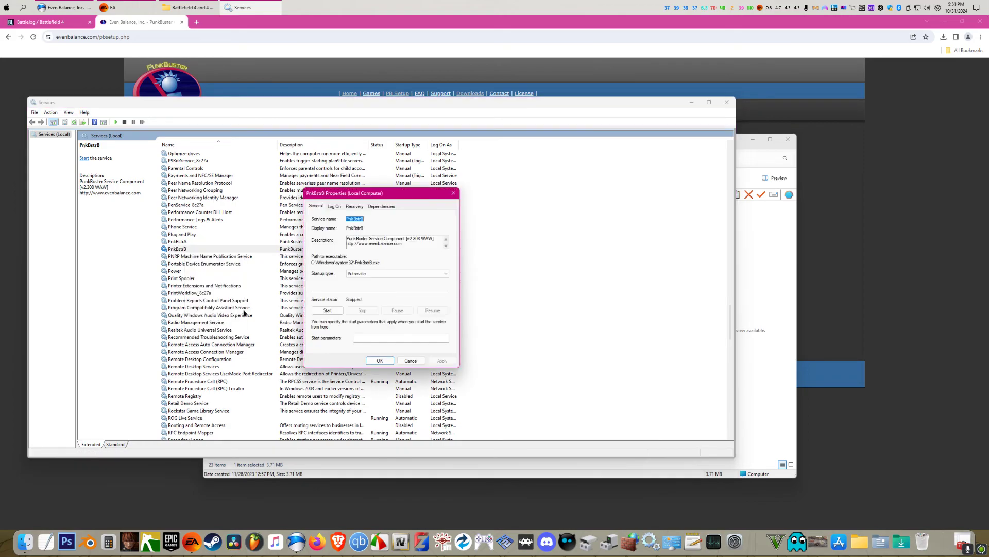
click(370, 275)
click(368, 286)
Set first, second and subsequent failures to Restart the Service on the Recovery tab and apply
click(355, 206)
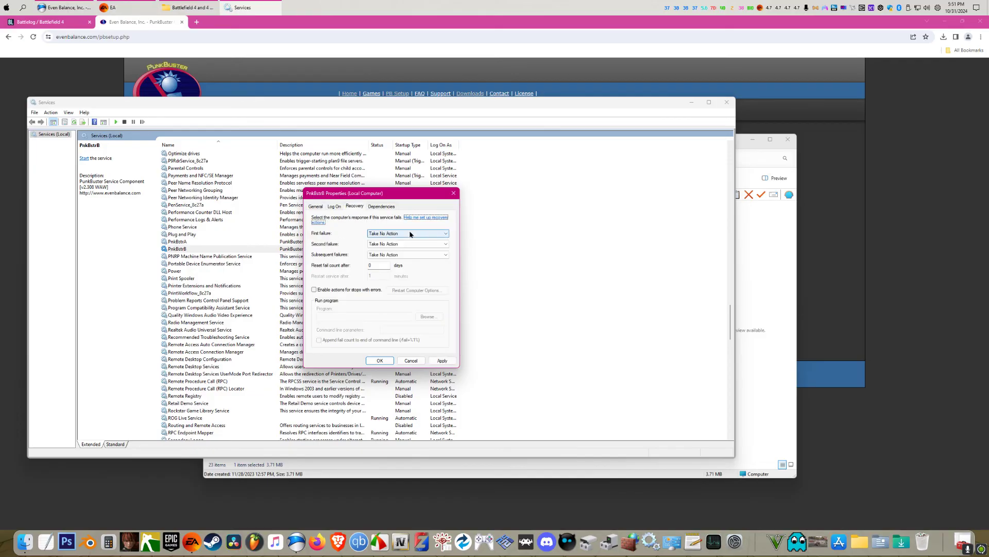
click(396, 235)
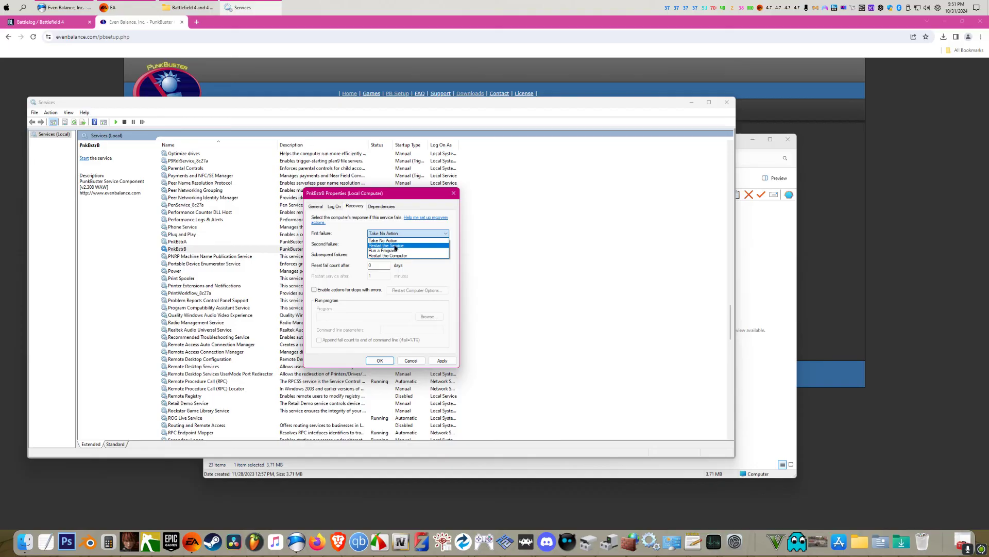
click(396, 246)
click(400, 244)
click(402, 256)
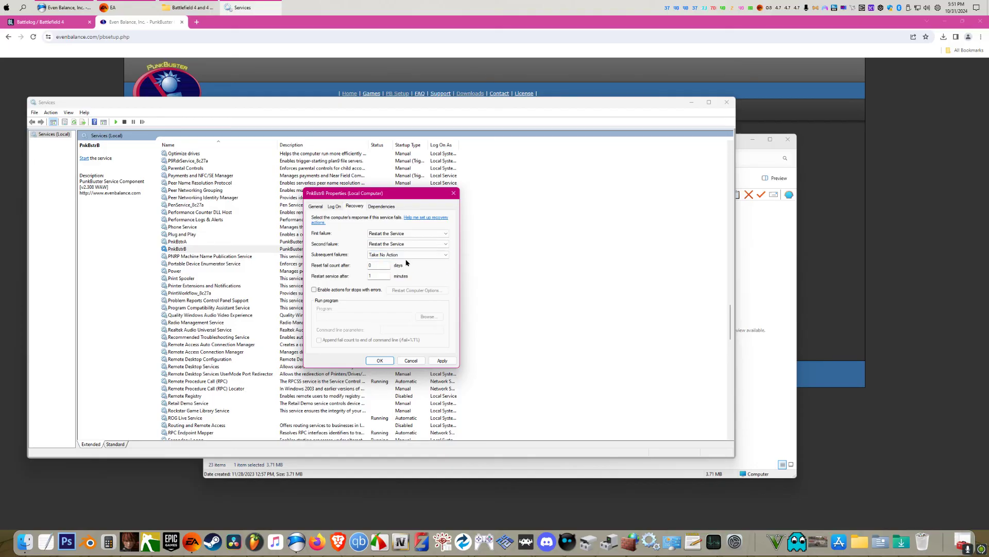
click(405, 255)
click(394, 267)
click(443, 361)
click(380, 360)
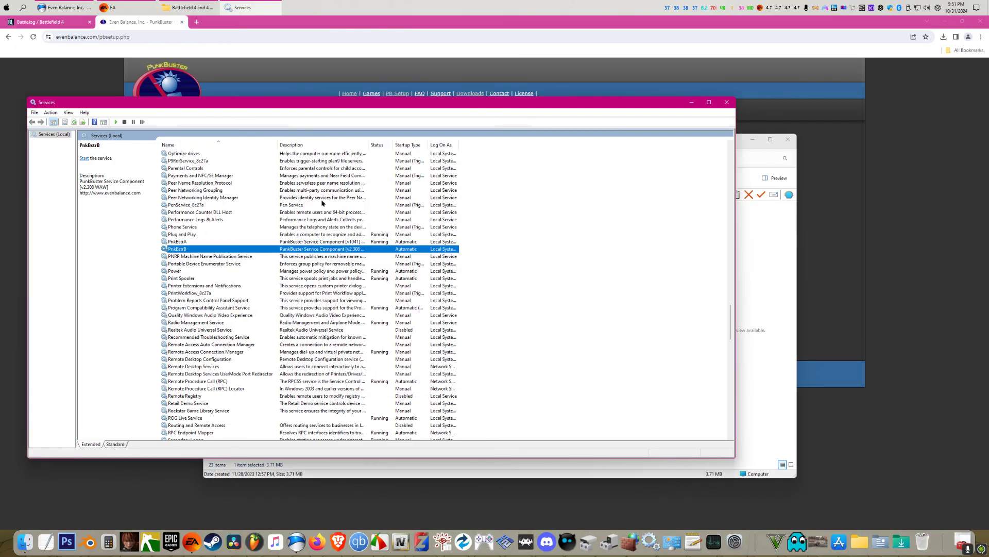
Close the Services console, the PunkBuster Services Test results, and the setup dialog
click(727, 102)
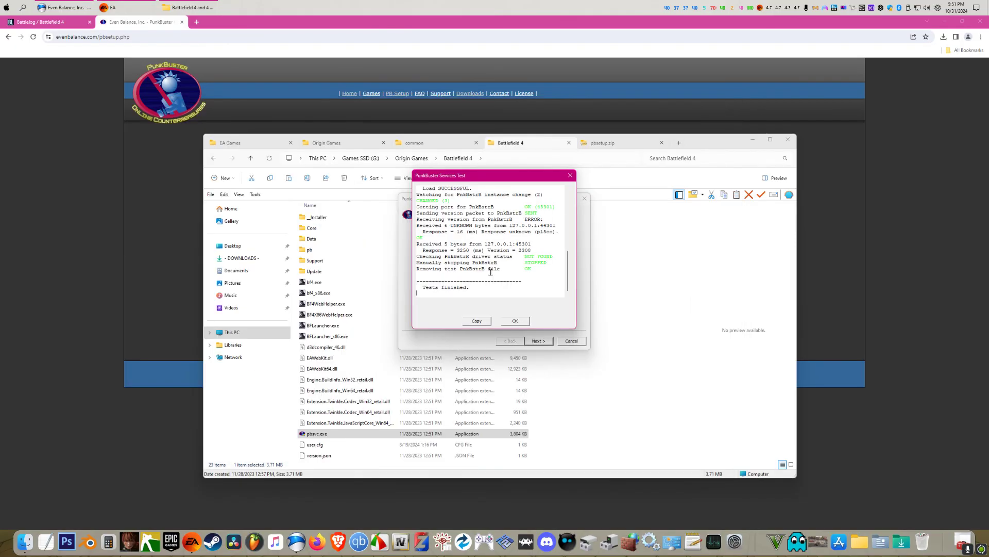
click(515, 320)
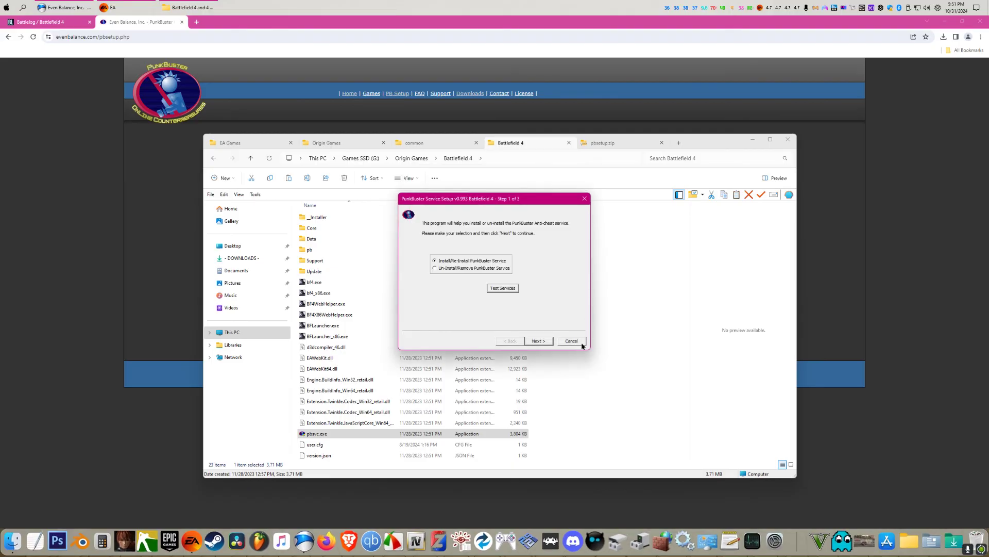
click(572, 341)
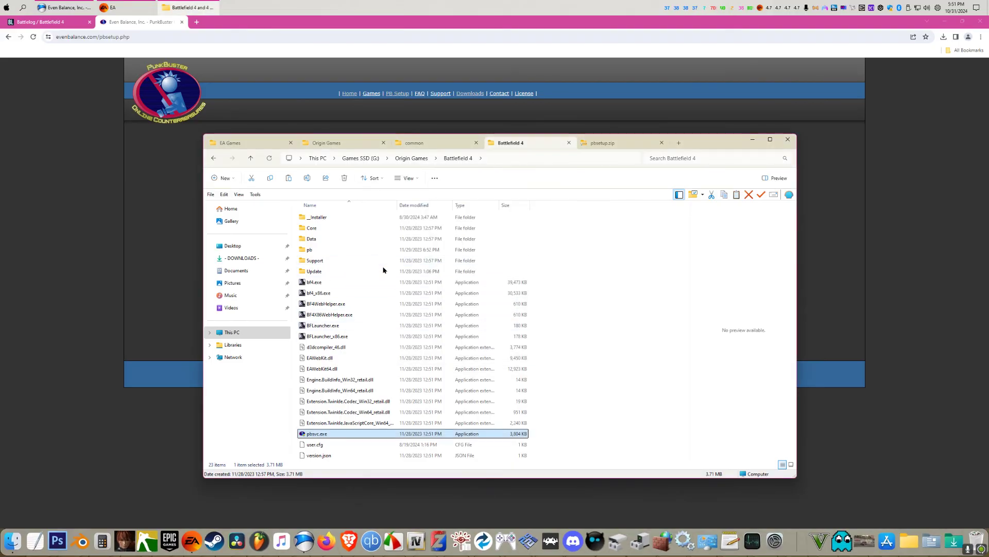